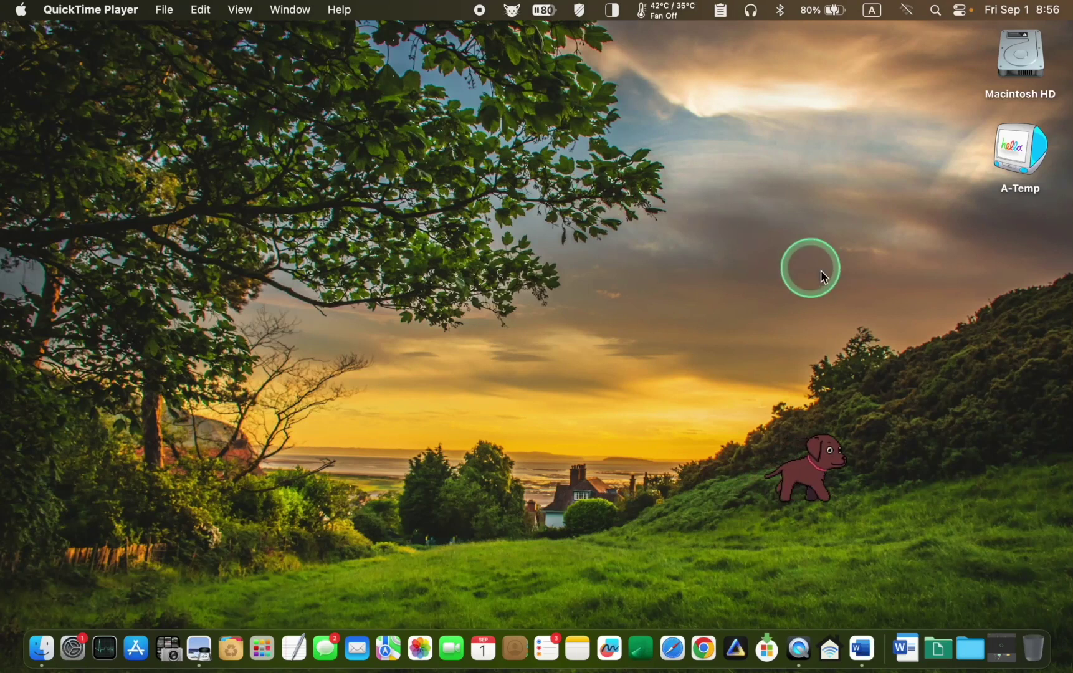
Move the desktop pet dog aside and close the Desktop Finder window.
left_click_drag(835, 477, 73, 592)
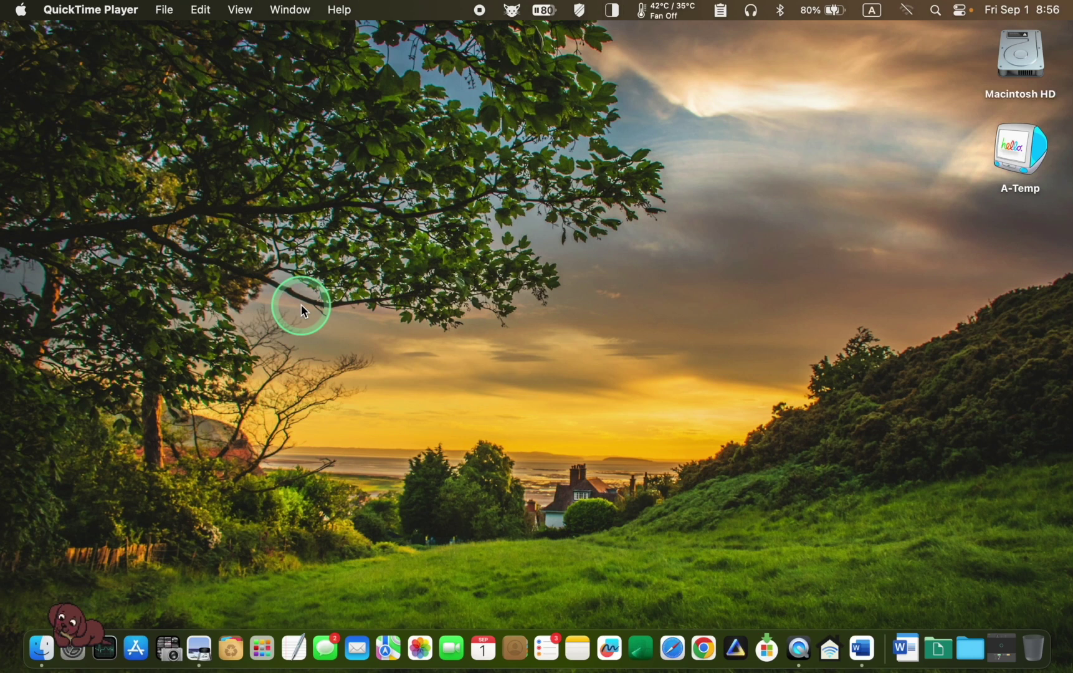
left_click(38, 648)
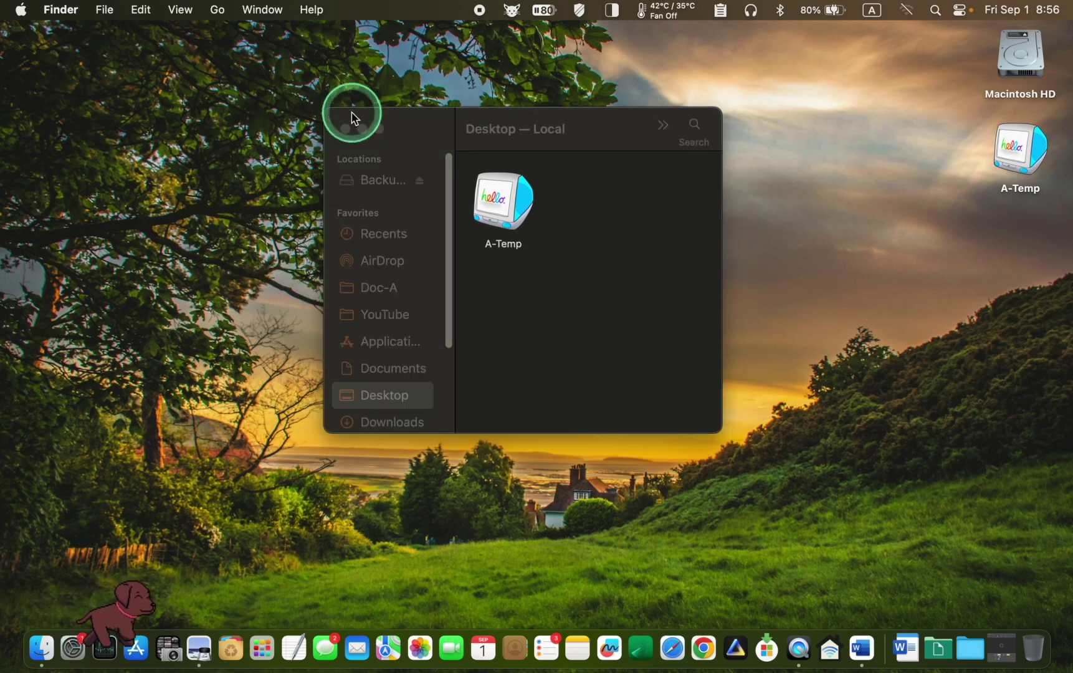
left_click(346, 129)
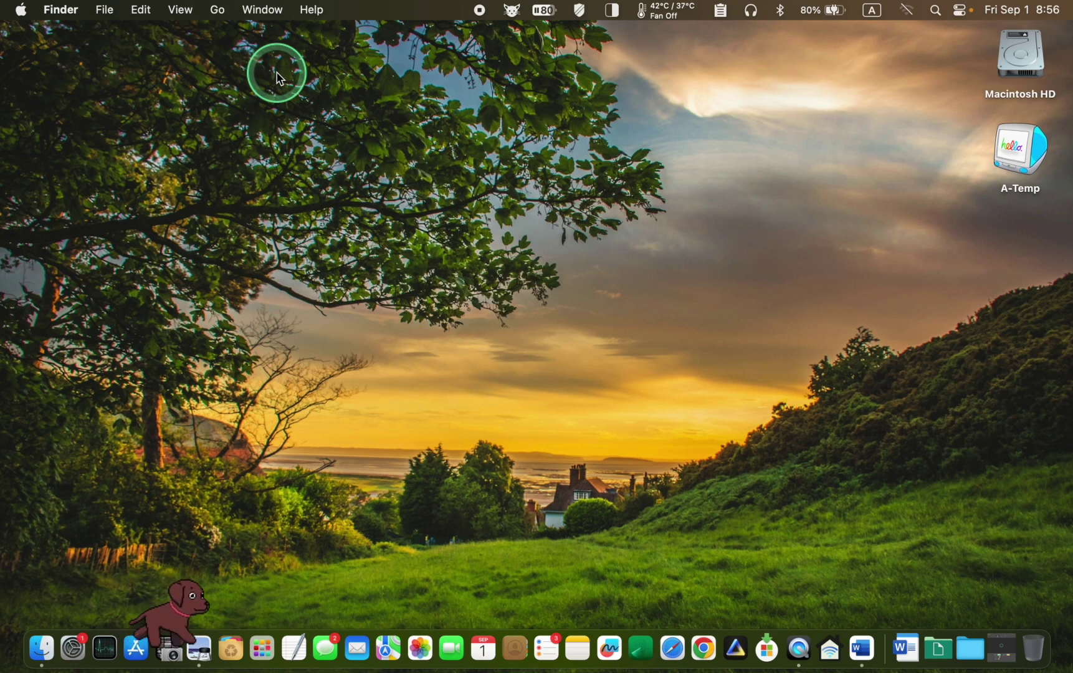
Turn on External disks in Finder Settings > General so Backup USB shows on the desktop.
left_click(61, 15)
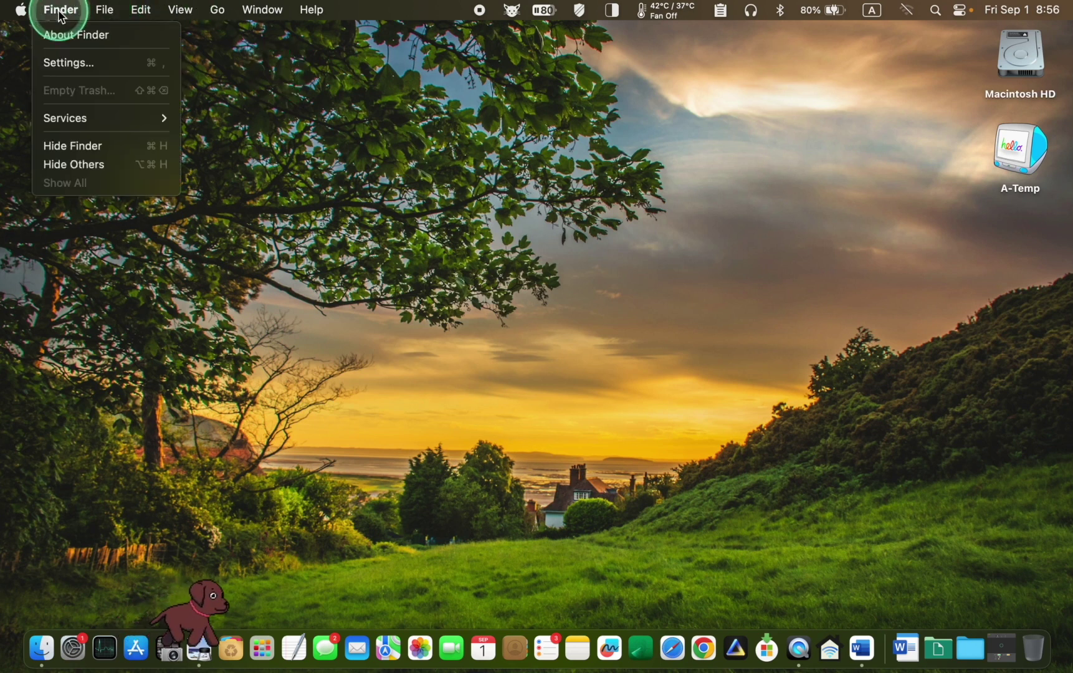
left_click(63, 66)
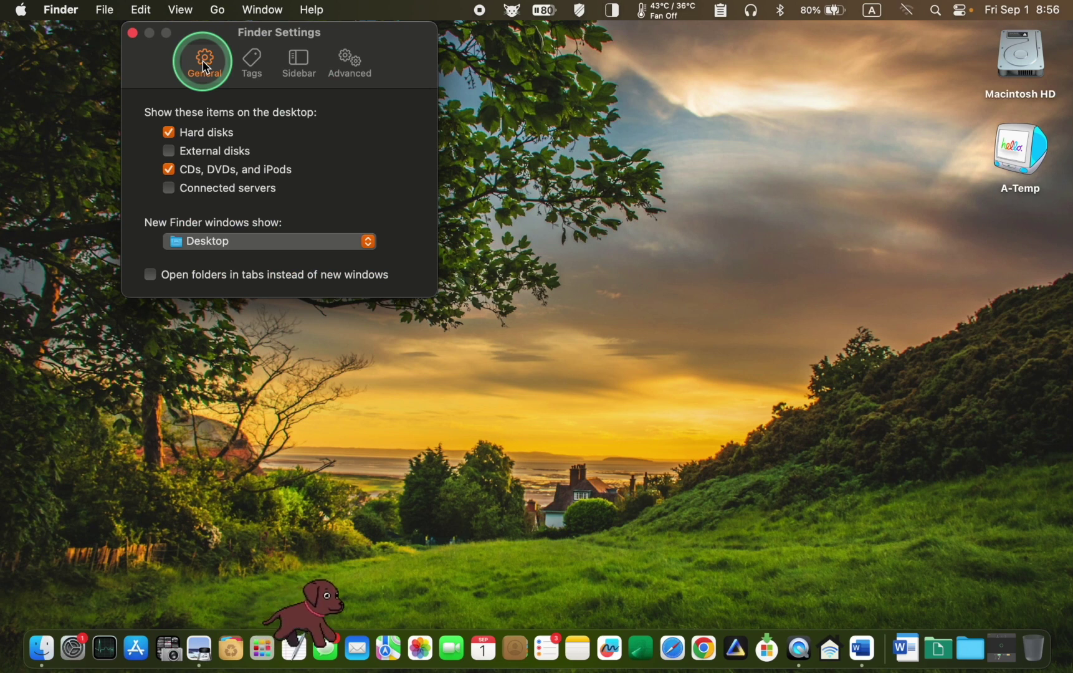
left_click(168, 153)
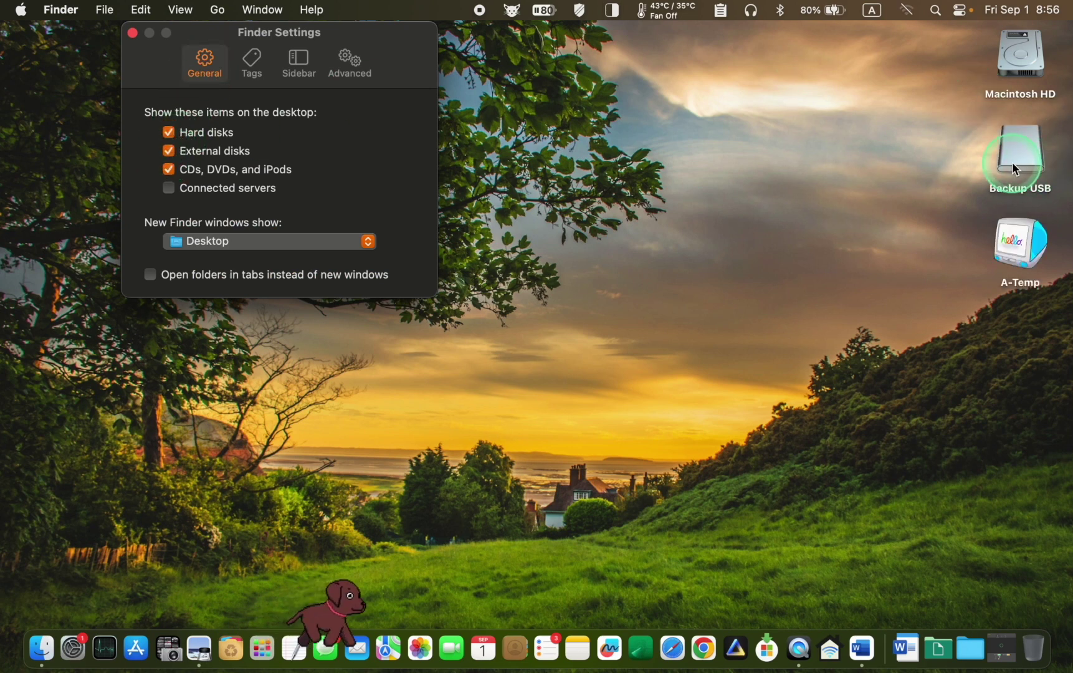
left_click(168, 150)
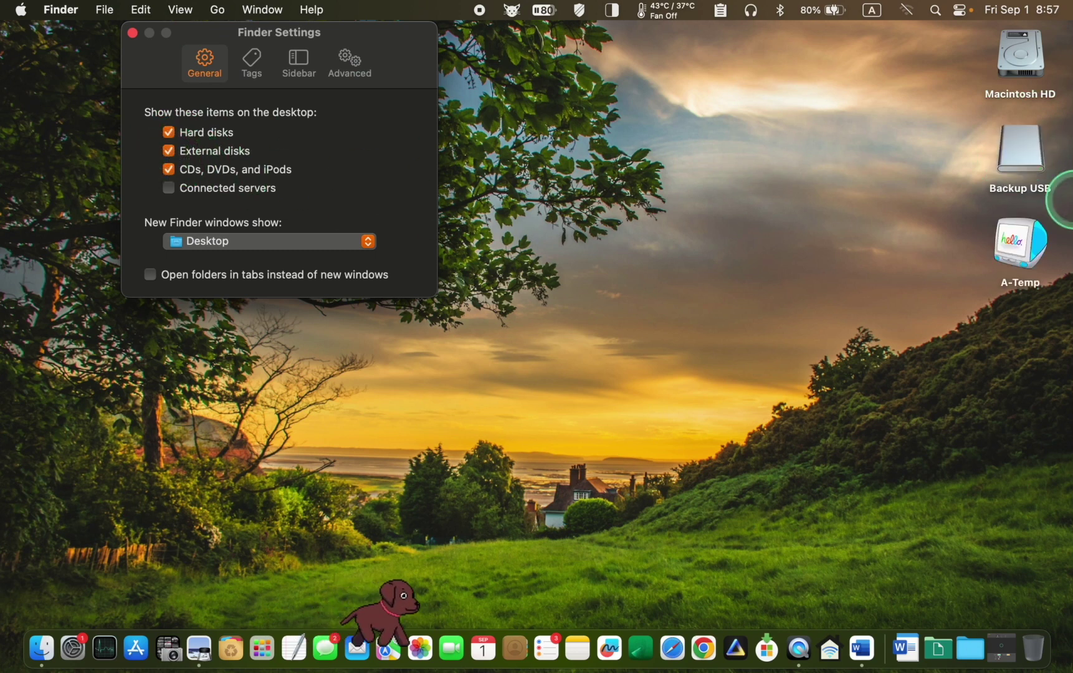
left_click(132, 33)
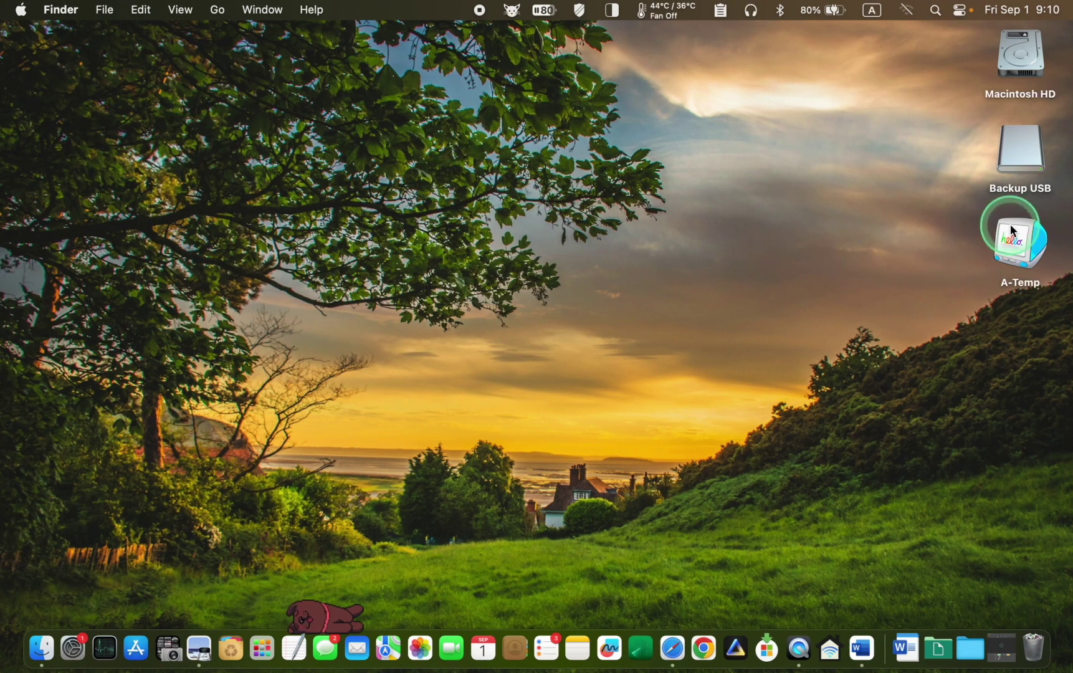
Open the Backup USB drive and drag its Backup-1 folder onto the desktop.
left_click(1030, 159)
double_click(1030, 159)
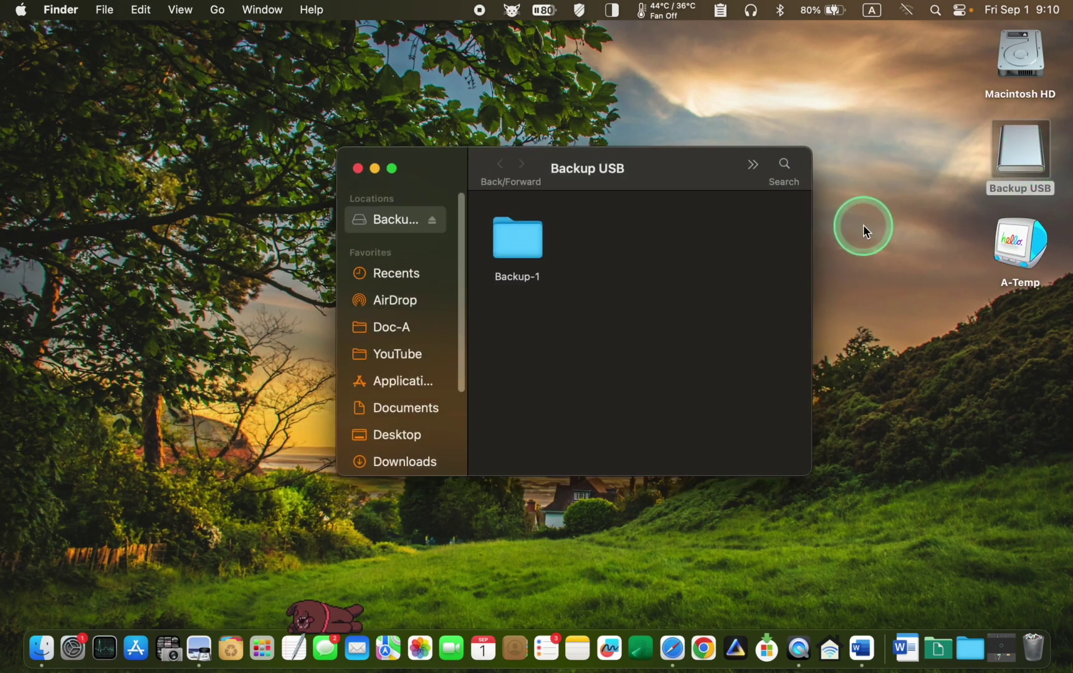
left_click_drag(518, 240, 843, 423)
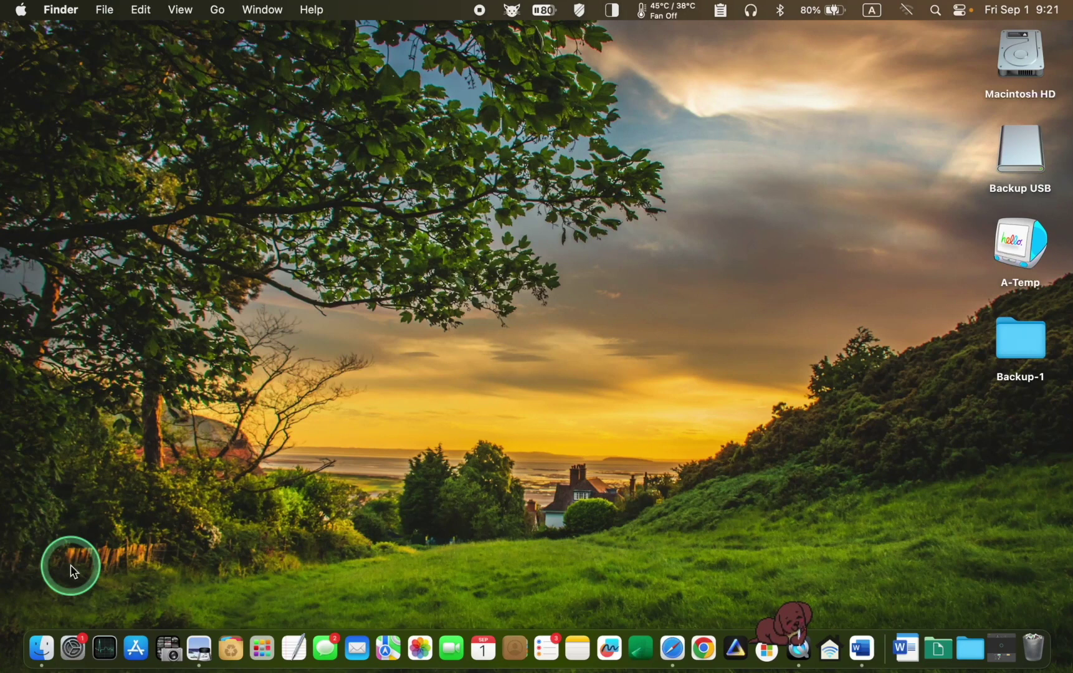
Search 'Disk Utility' in Spotlight and launch it.
key("super+space")
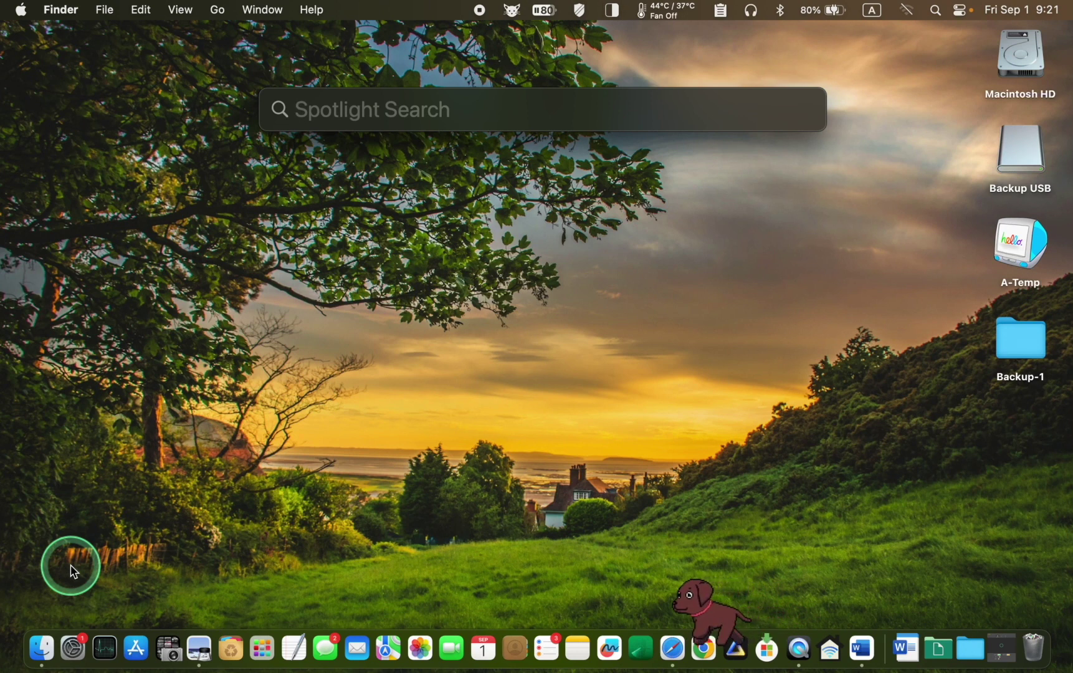
type("Disk Utility")
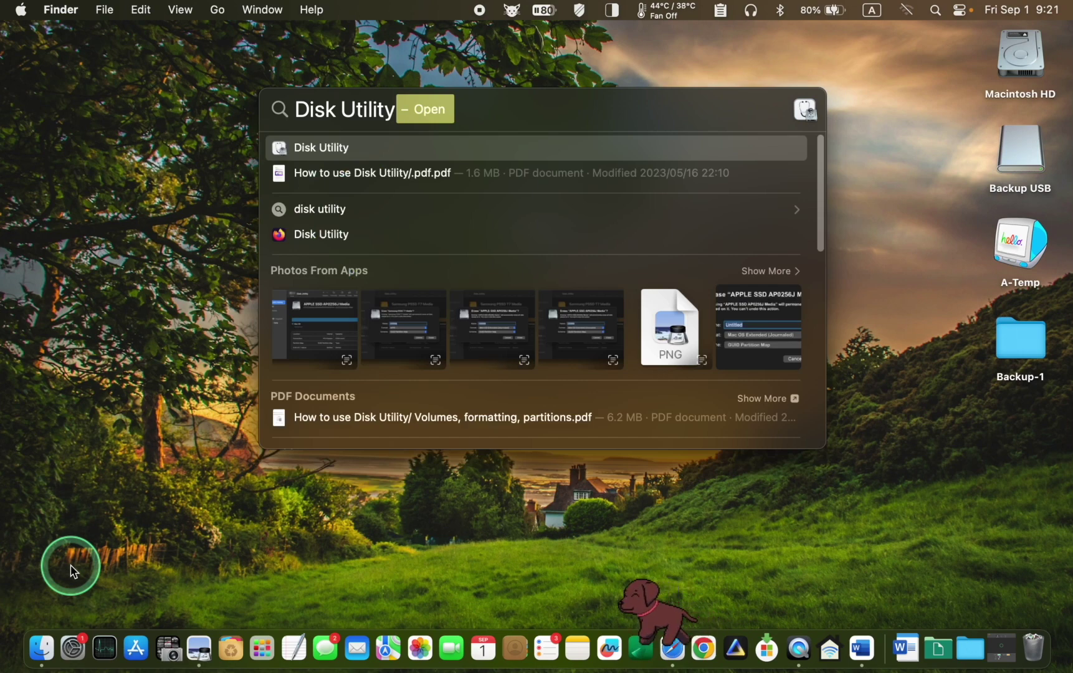
key("Return")
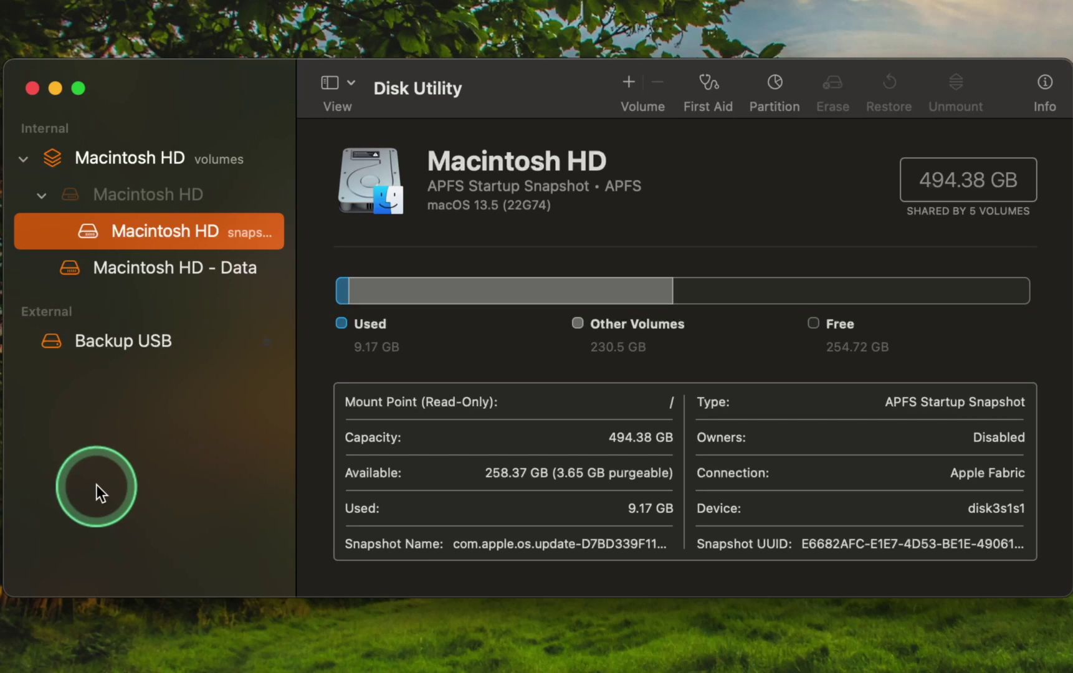
Show all devices and select the 16.11 GB General UDisk Media drive in the sidebar.
left_click(349, 85)
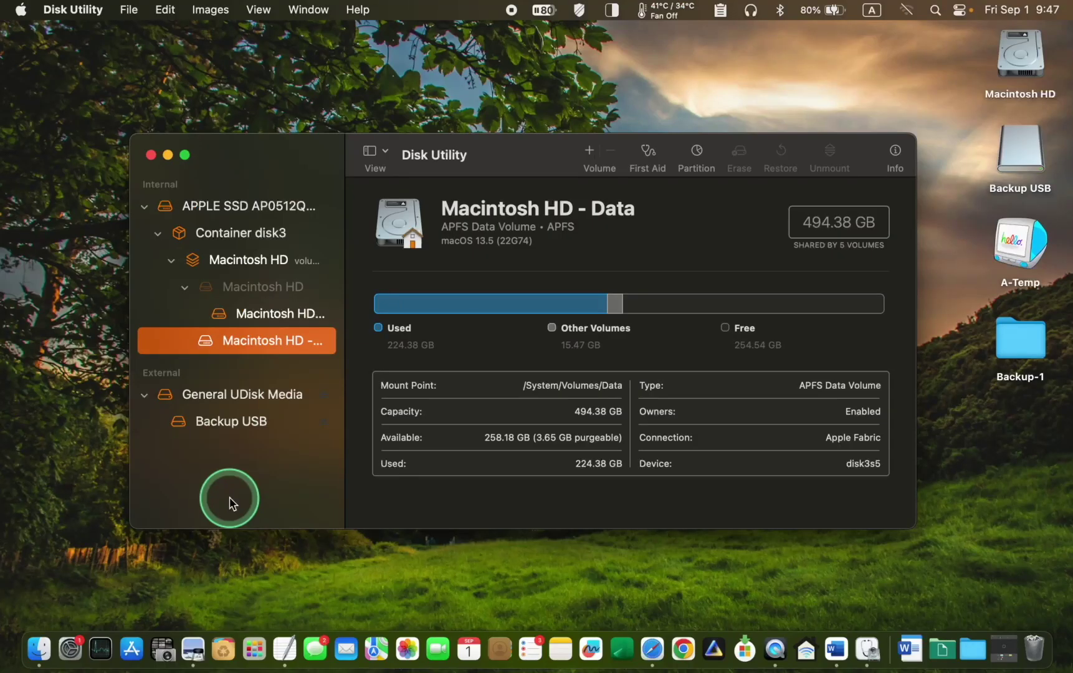
left_click(226, 399)
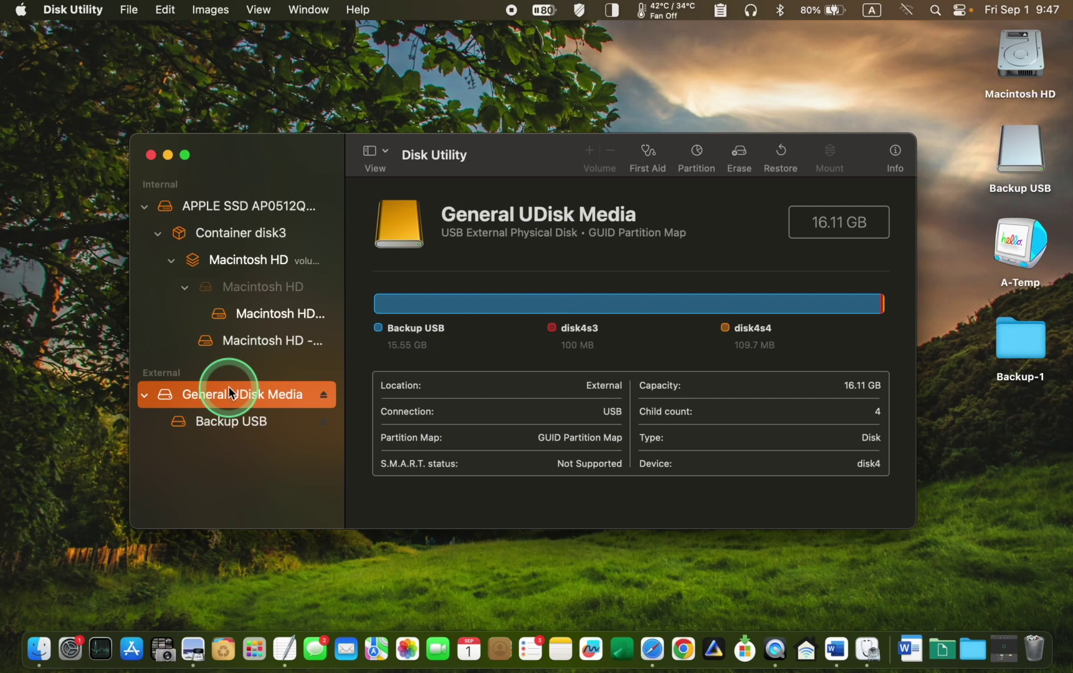
Start erasing General UDisk Media from the Erase toolbar button.
left_click(738, 156)
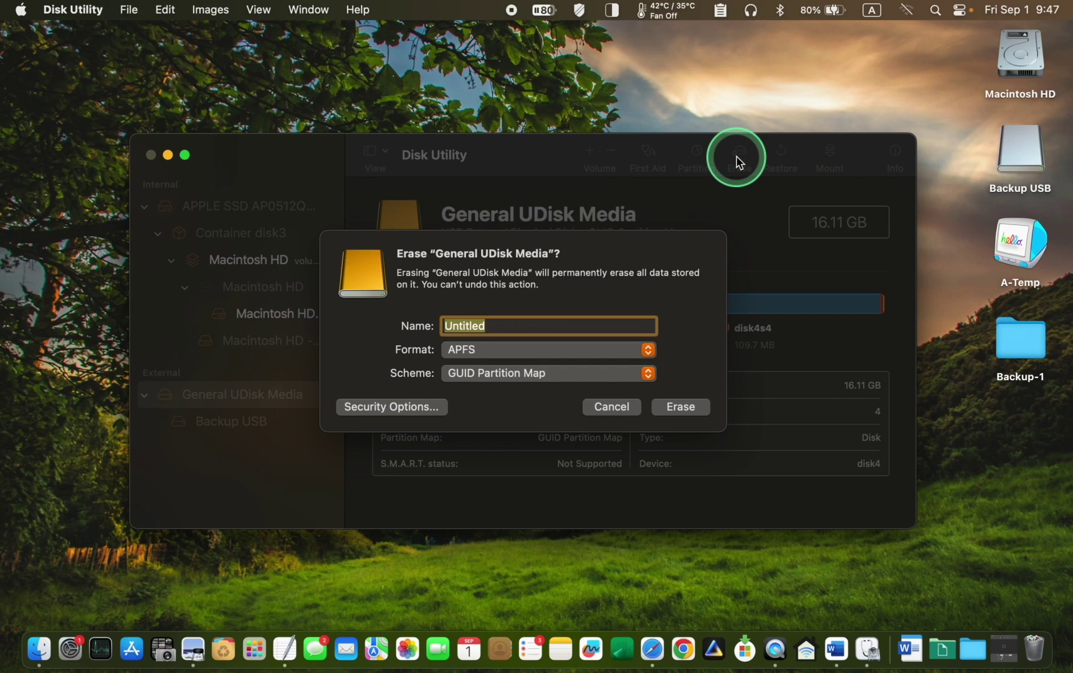
Rename Untitled to 'Work', keeping APFS format and the GUID Partition Map scheme.
left_click(506, 325)
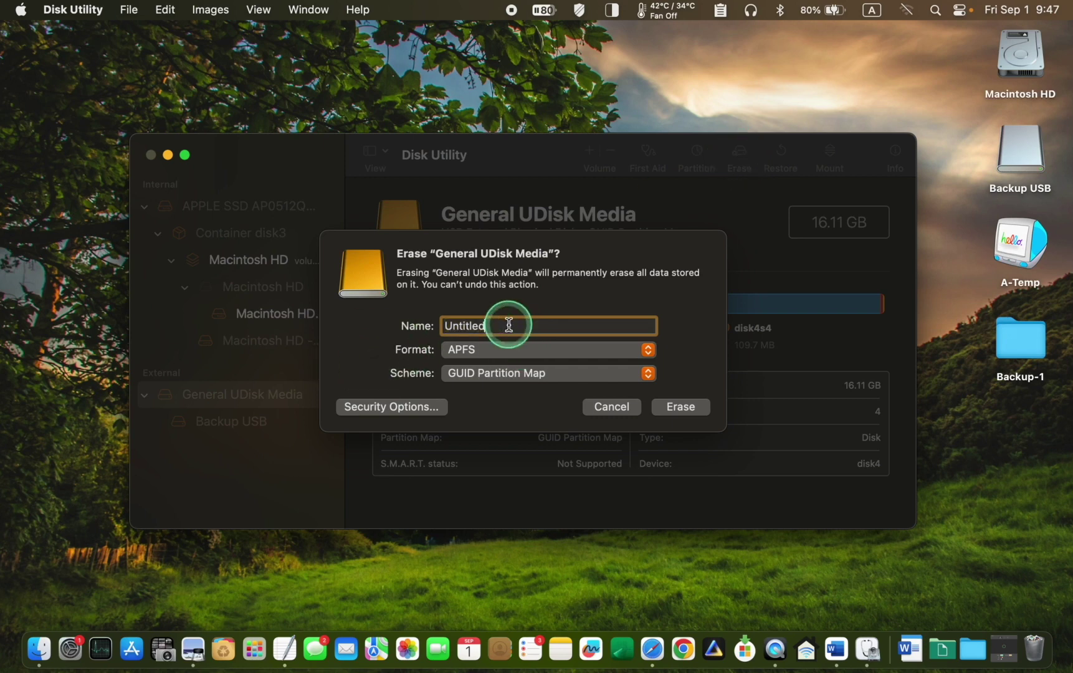
double_click(478, 325)
type("Work")
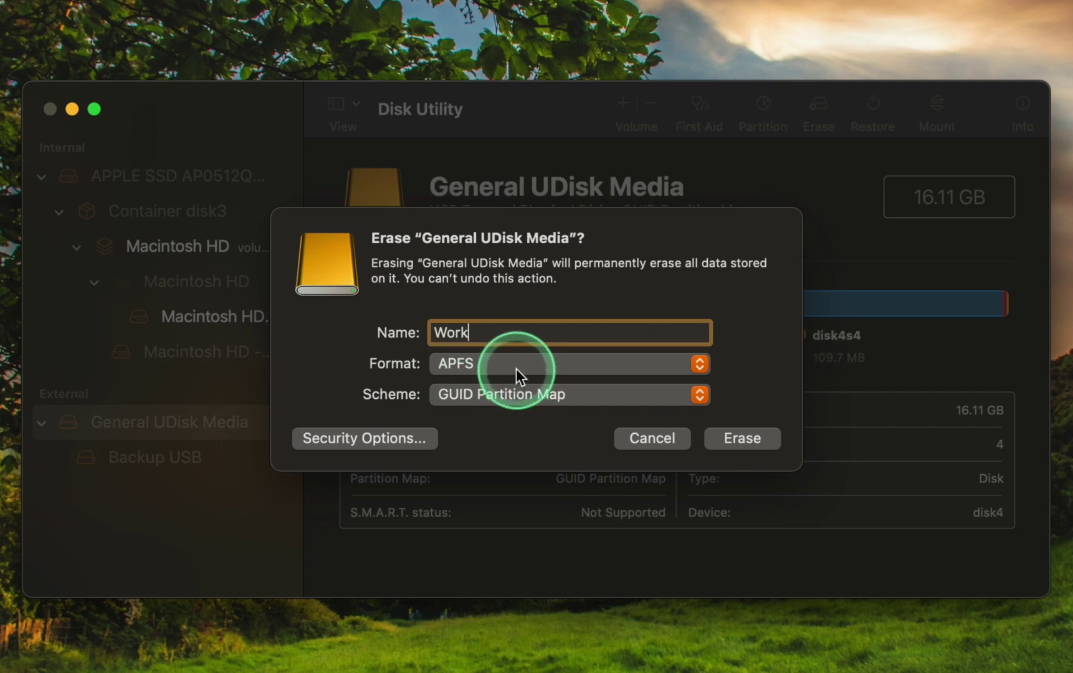
left_click(700, 399)
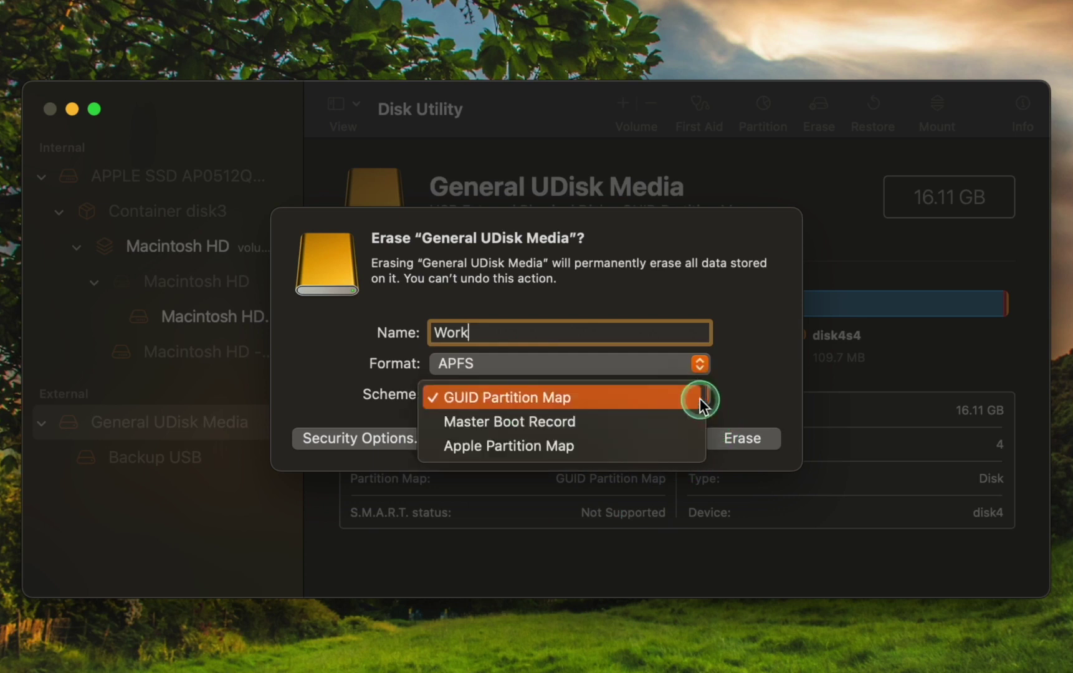
left_click(607, 397)
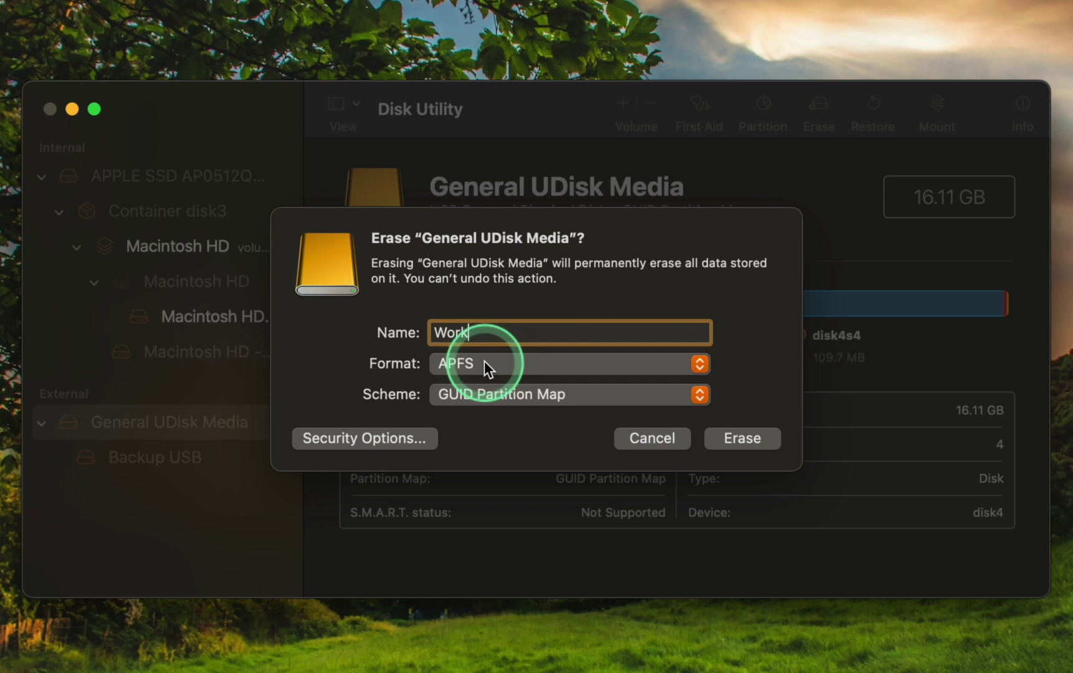
left_click(700, 365)
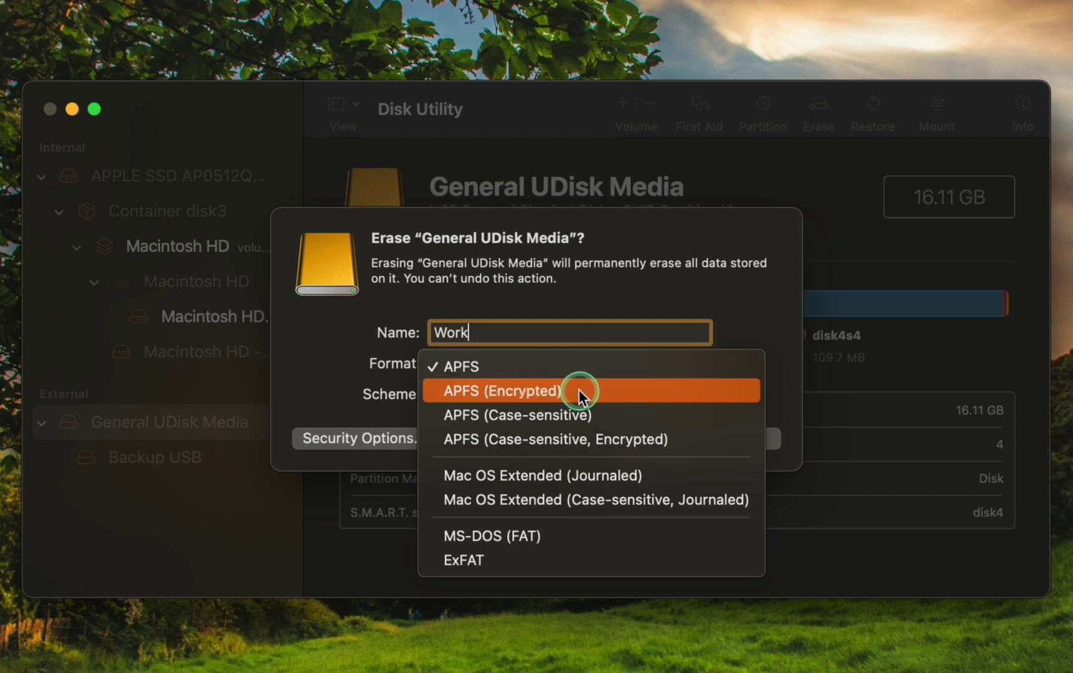
left_click(904, 367)
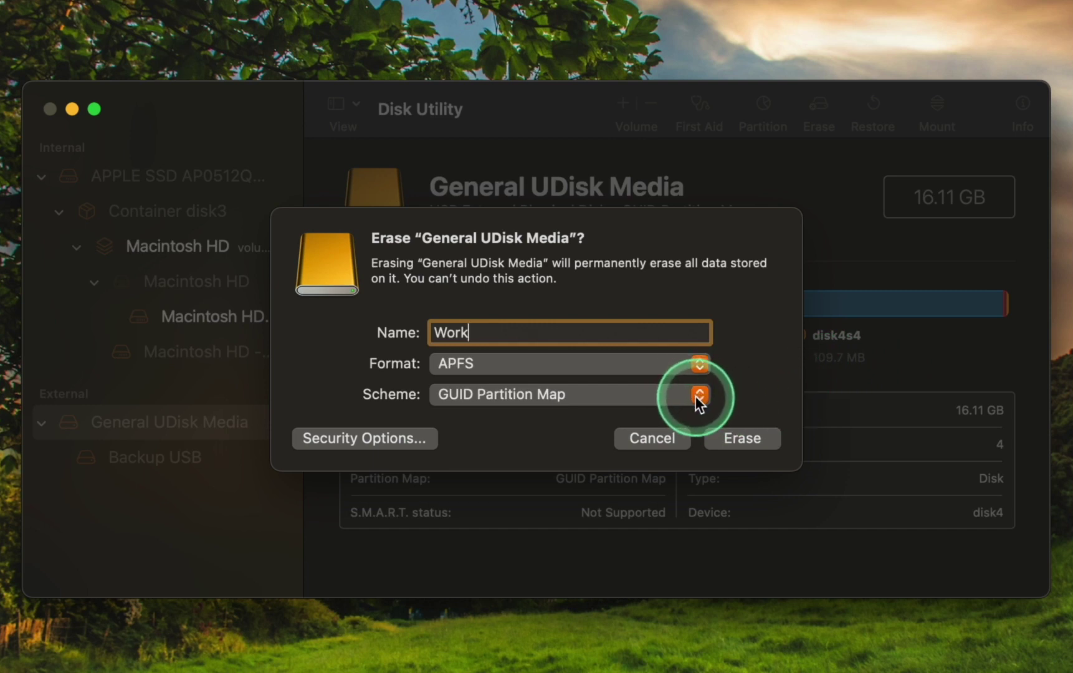
left_click(701, 364)
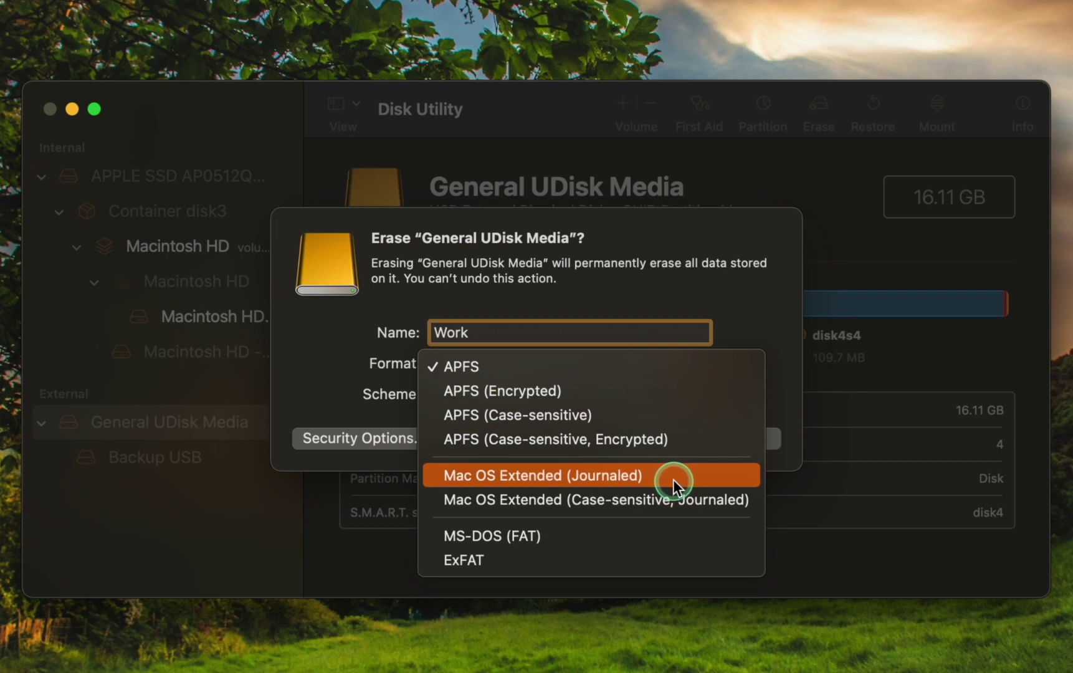
left_click(972, 342)
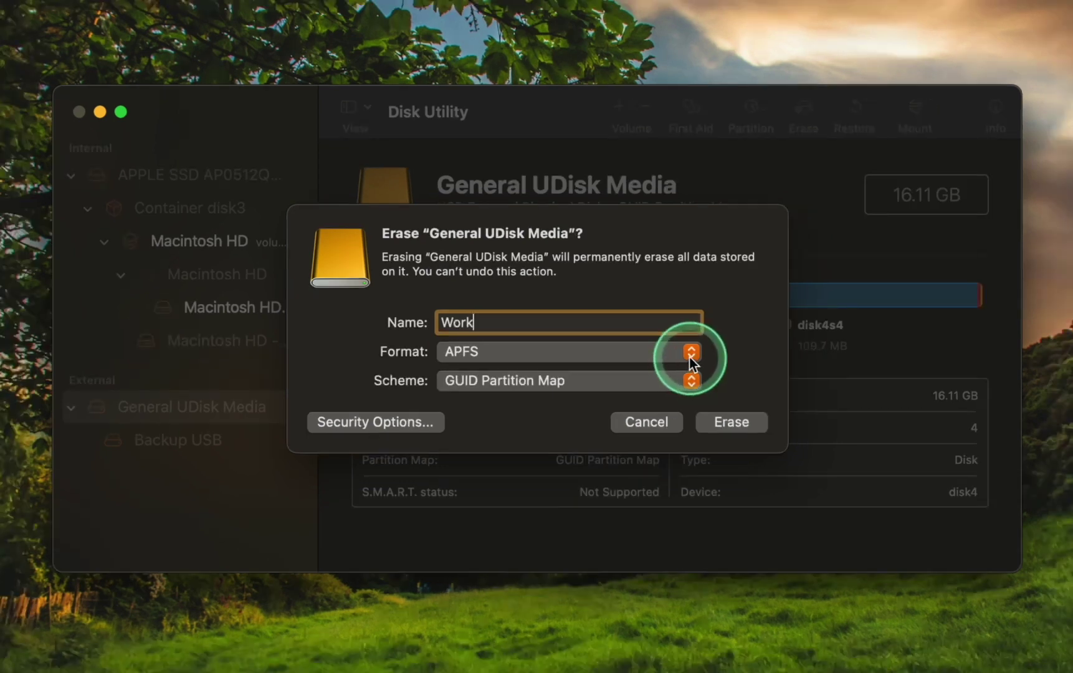
Switch the format to APFS (Encrypted) and set and verify the encryption password.
left_click(697, 368)
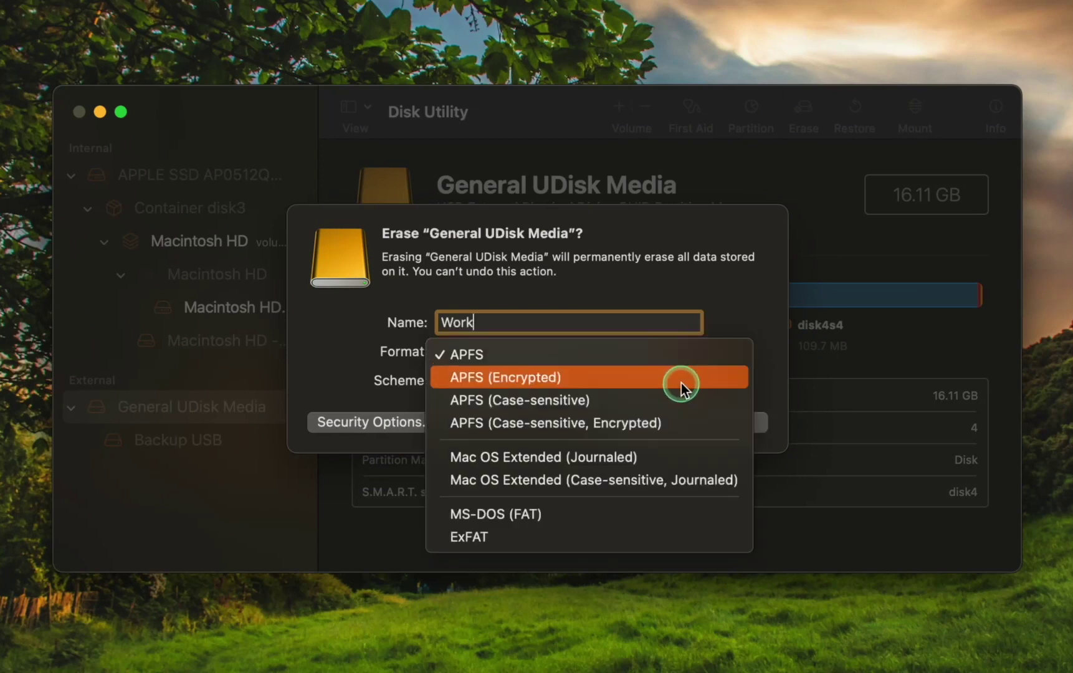
left_click(681, 384)
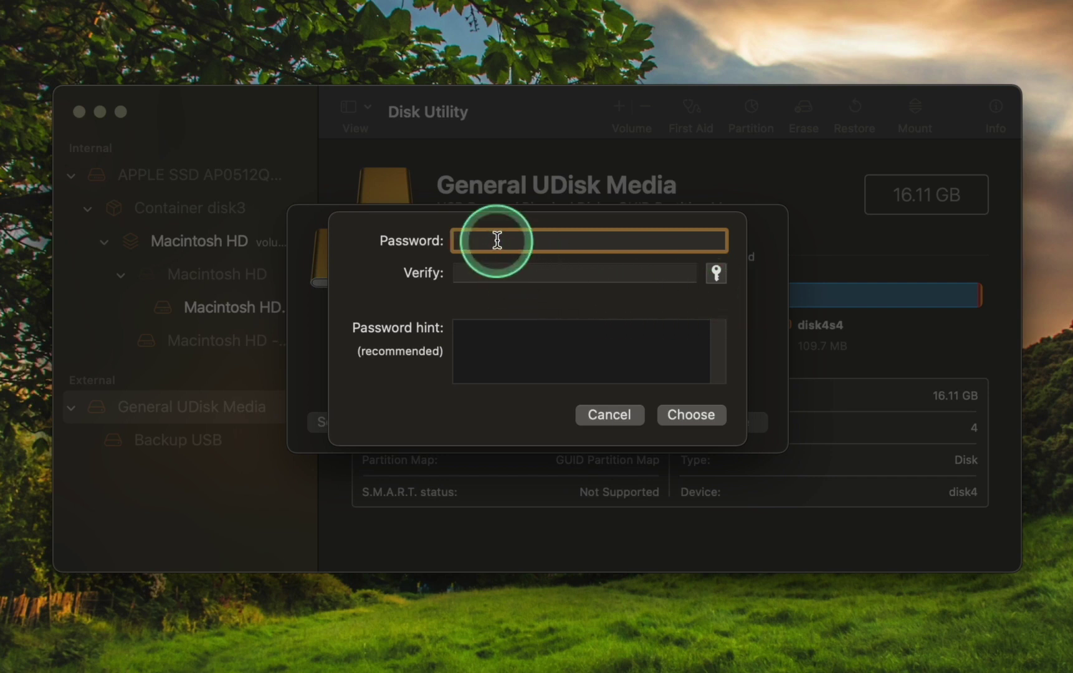
key("super+v")
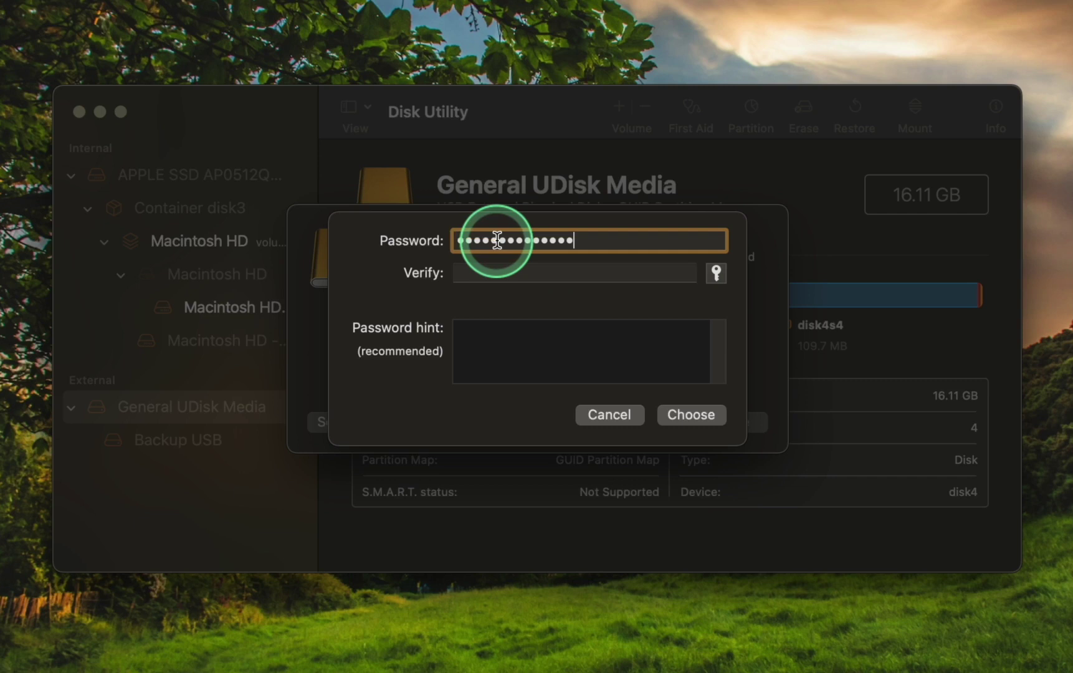
left_click(492, 272)
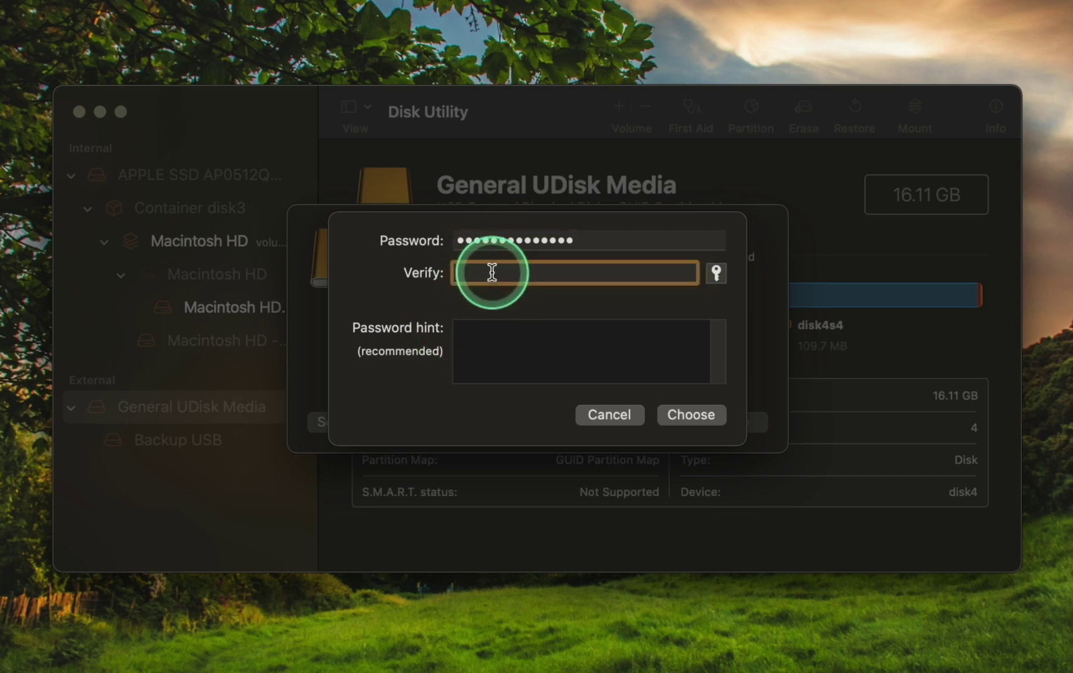
key("super+v")
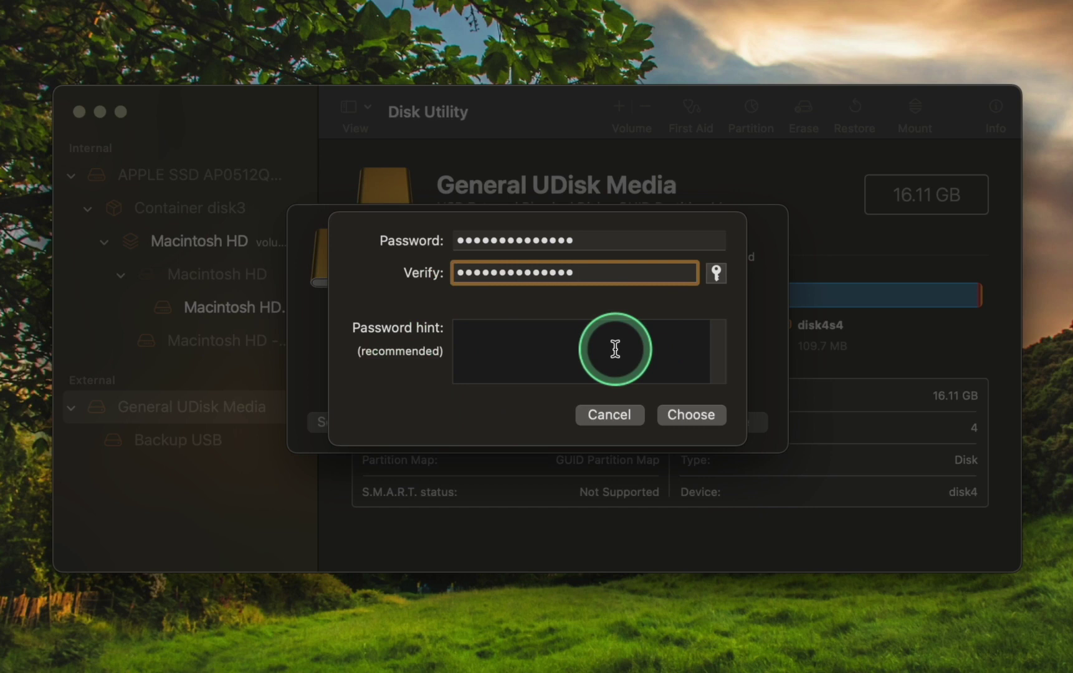
left_click(697, 415)
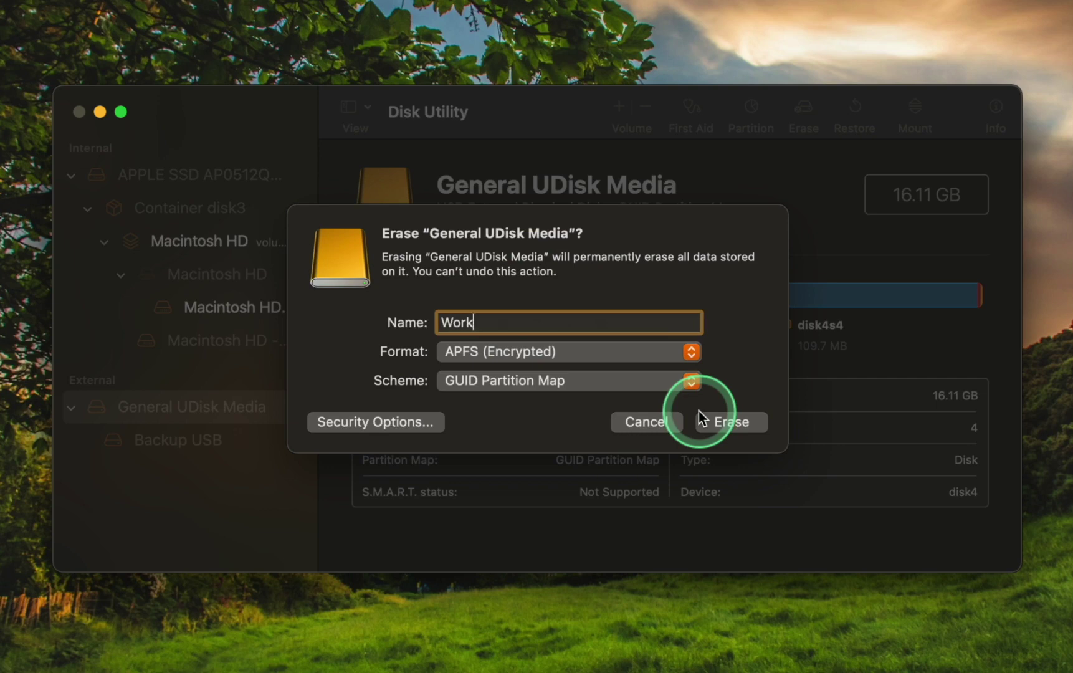
Run the erase to create the 15.9 GB encrypted Work volume, then dismiss the finished progress.
left_click(728, 424)
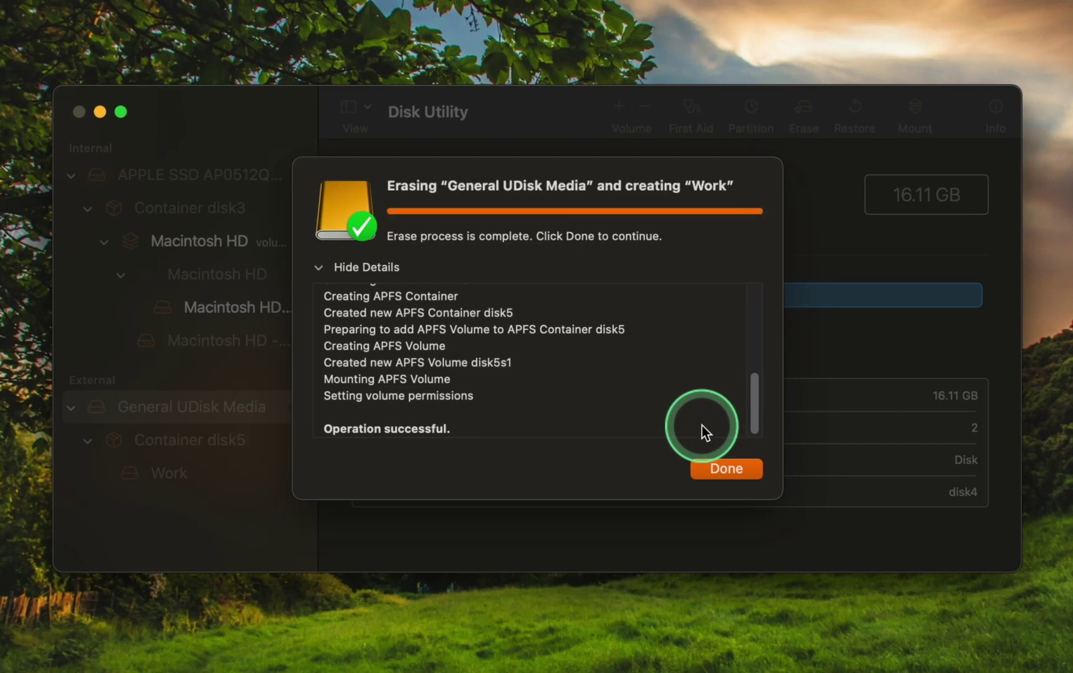
left_click(726, 469)
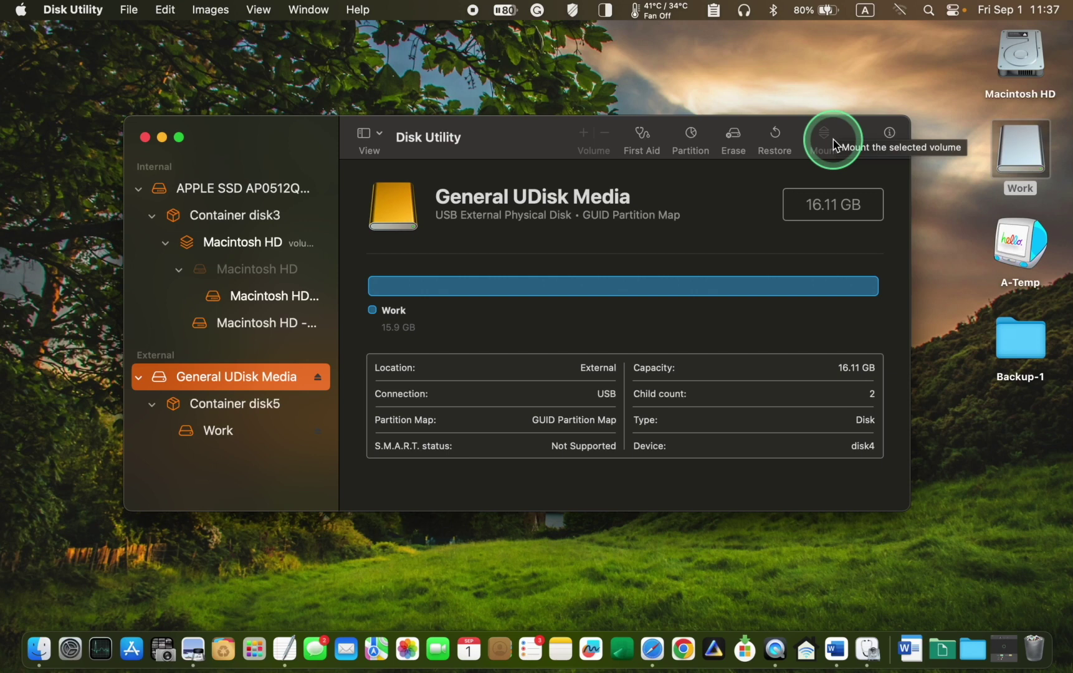
Eject the Work drive, then unlock it on reconnect by entering its password.
right_click(1035, 151)
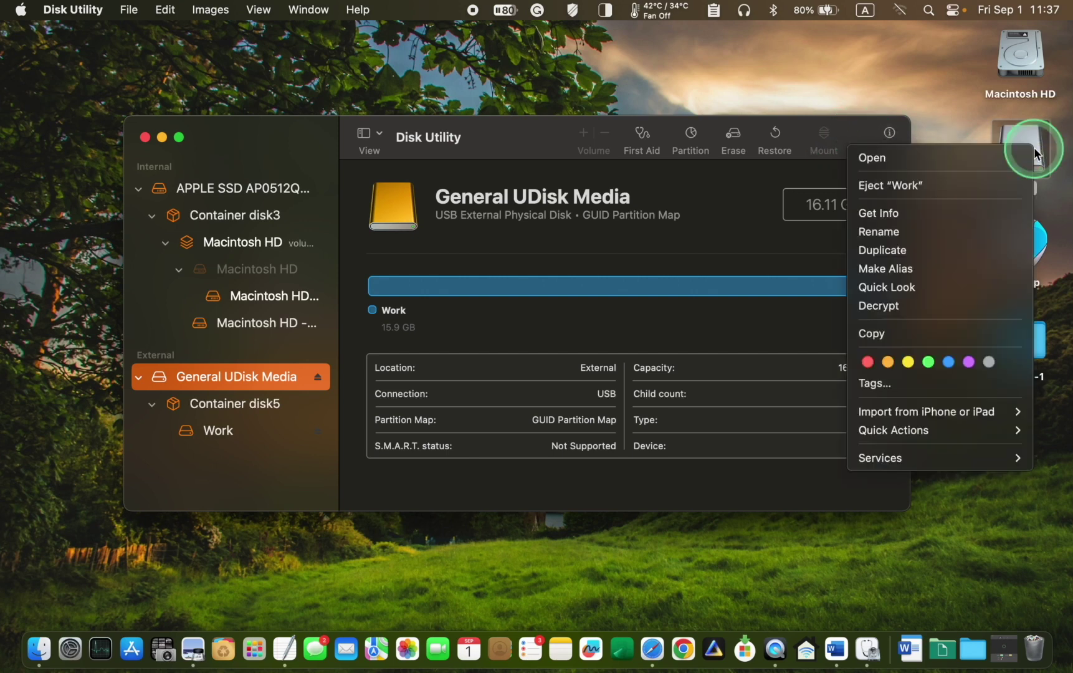
left_click(974, 184)
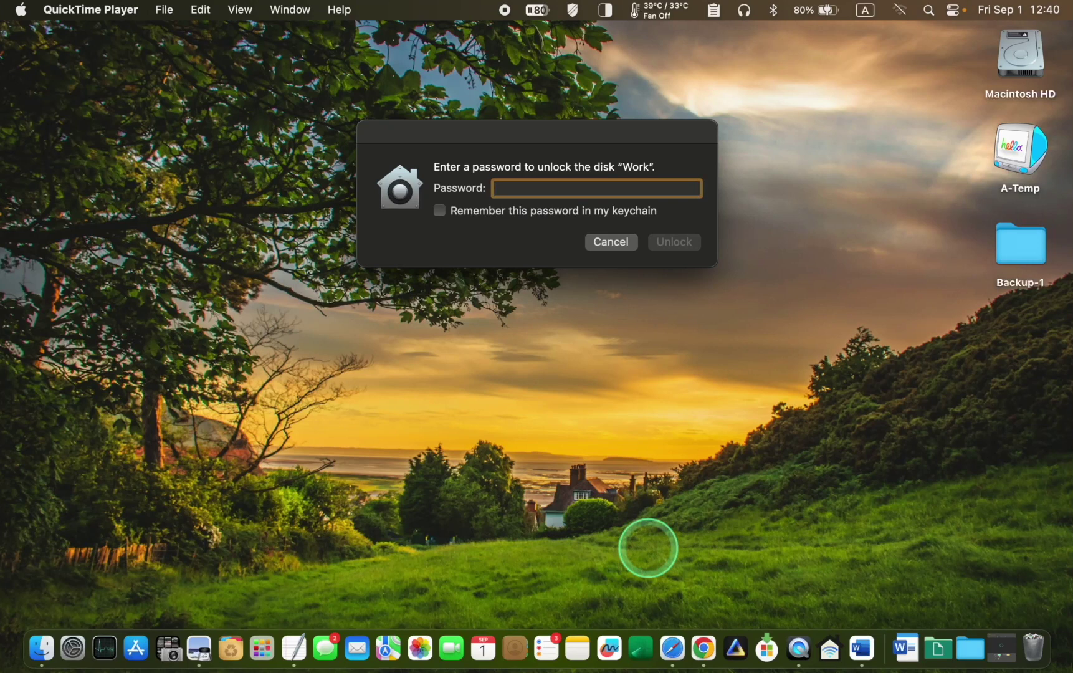
key("super+v")
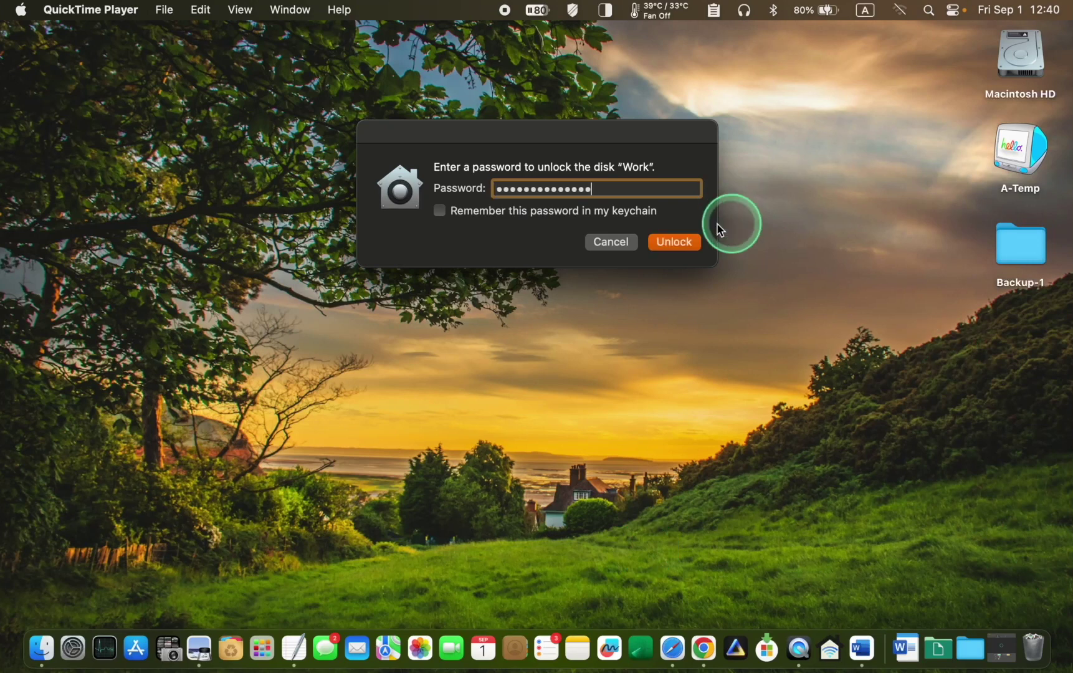
left_click(688, 241)
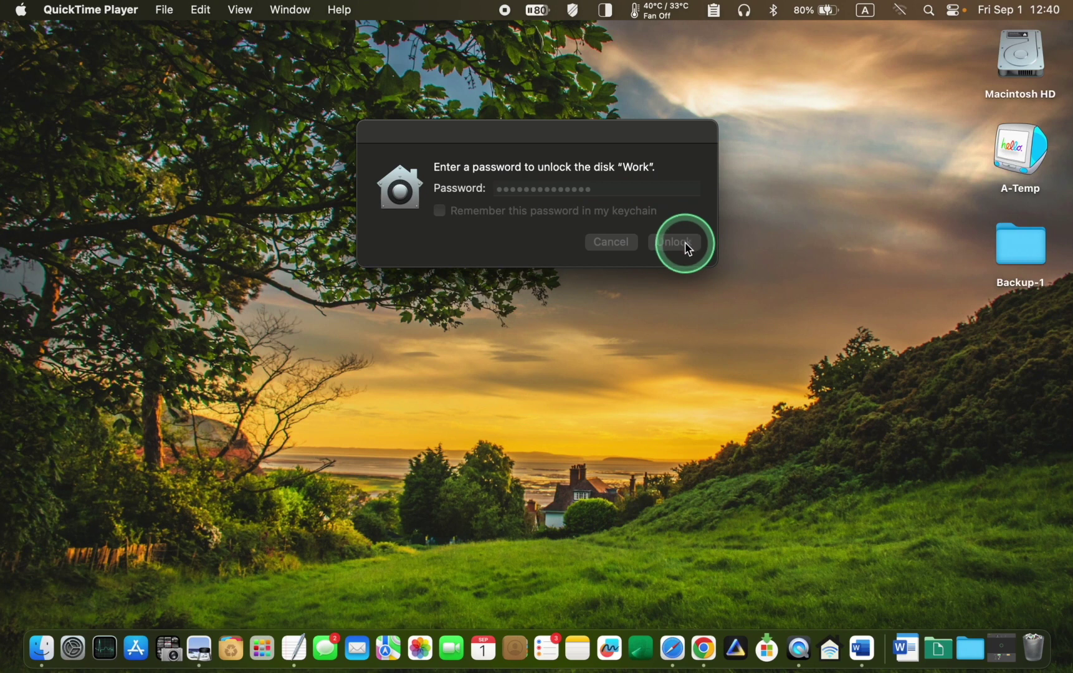
Open the Work drive and copy the desktop's Backup-1 folder into it.
double_click(1025, 149)
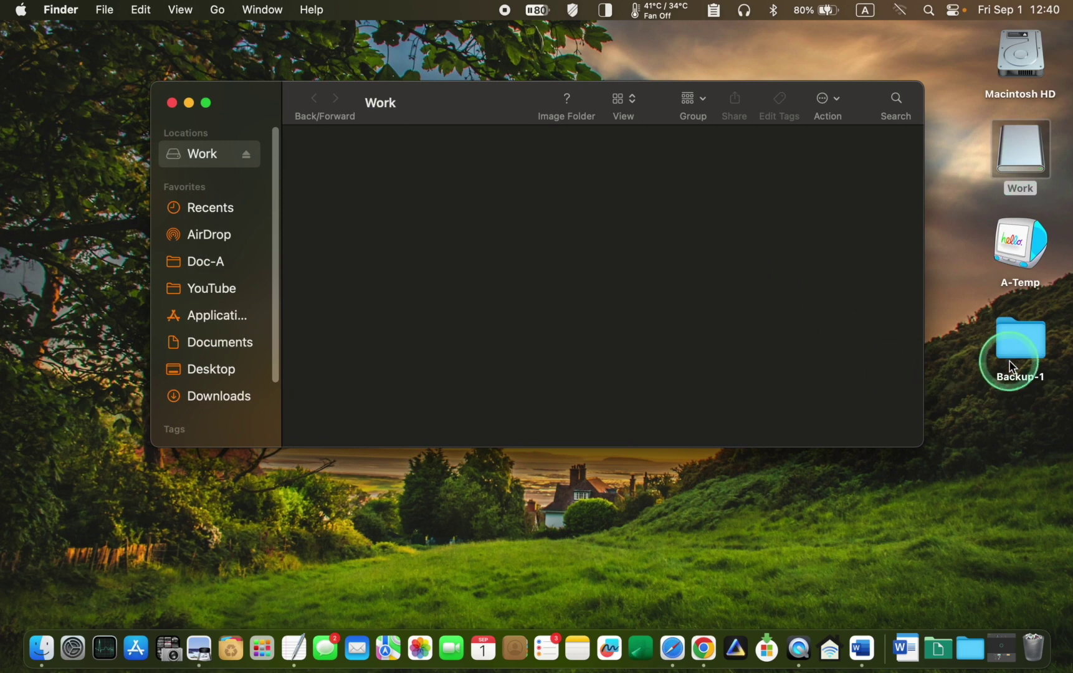
left_click_drag(1020, 340, 469, 200)
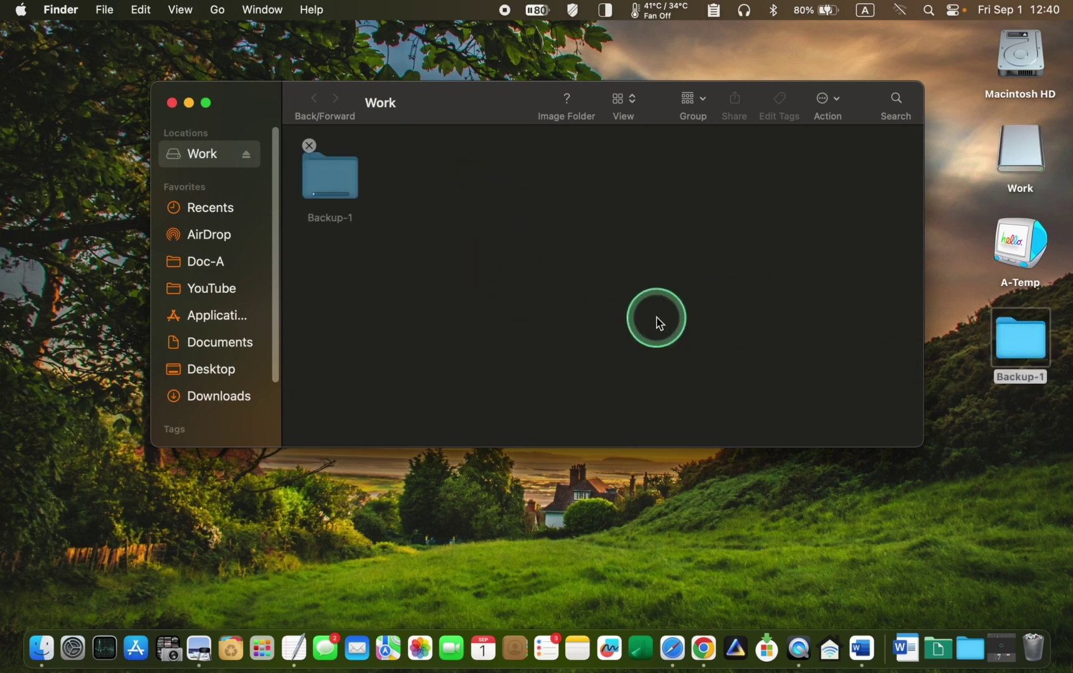